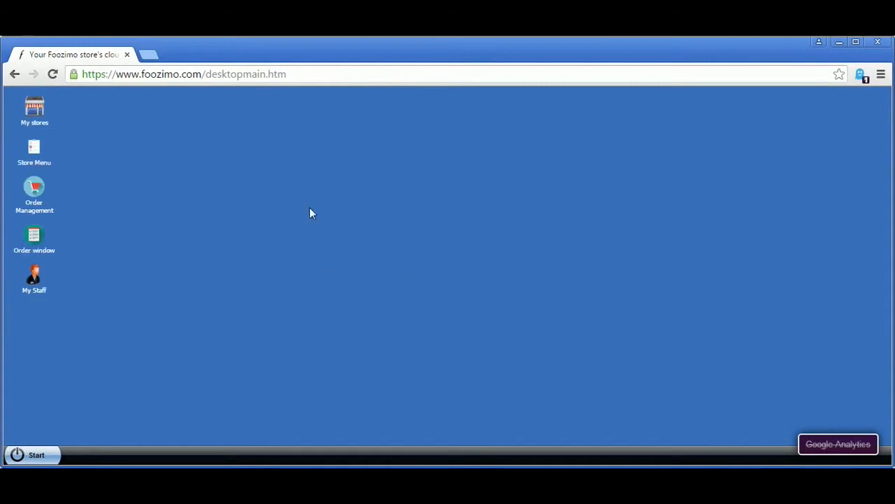
Open the store menu and select the store 1092-Maryville
{"action": "left_click", "coordinate": [36, 163]}
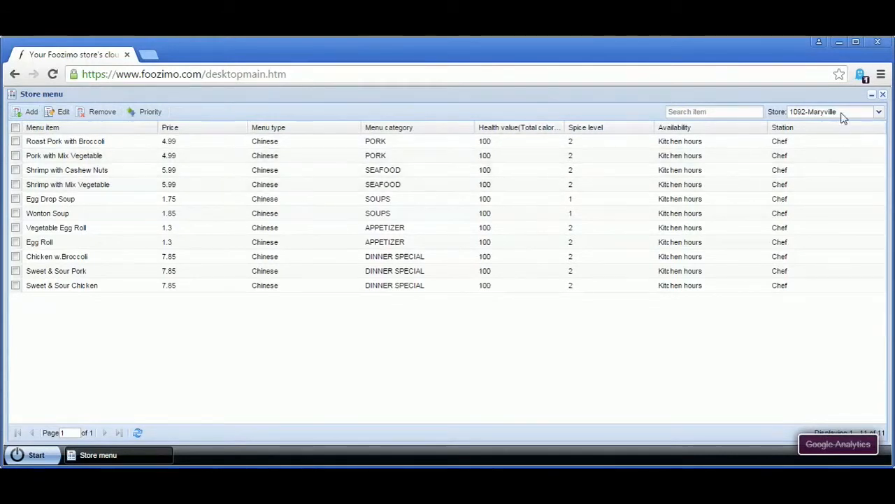
{"action": "left_click", "coordinate": [809, 114]}
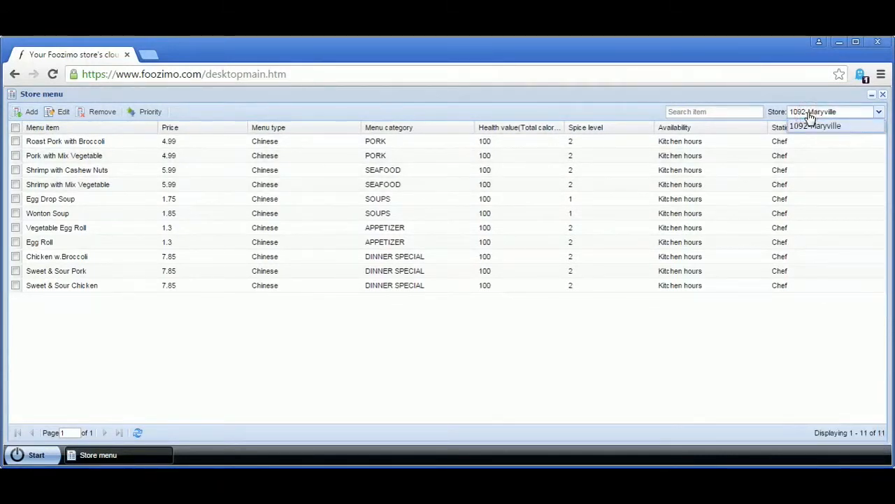
{"action": "left_click", "coordinate": [847, 128]}
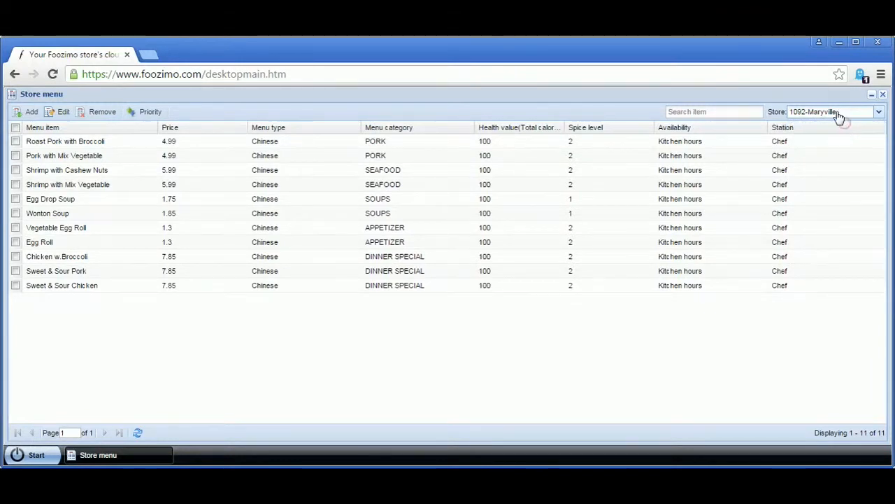
Start a new menu item and name it Cheese Pizza
{"action": "left_click", "coordinate": [31, 113]}
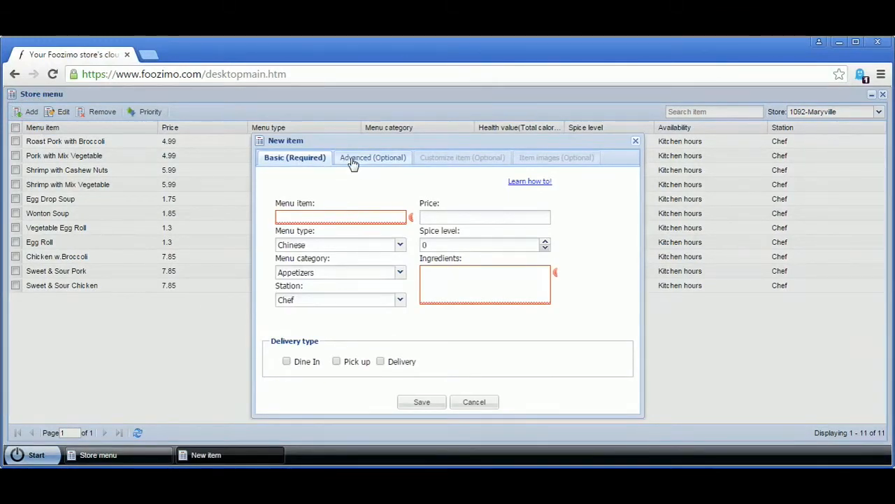
{"action": "left_click", "coordinate": [321, 160]}
{"action": "left_click", "coordinate": [344, 157]}
{"action": "left_click", "coordinate": [310, 160]}
{"action": "left_click", "coordinate": [317, 215]}
{"action": "type", "text": "zza"}
Set the new item's menu type to Italian and its menu category to Pizzas
{"action": "left_click", "coordinate": [335, 244]}
{"action": "left_click", "coordinate": [402, 245]}
{"action": "type", "text": "Italian"}
{"action": "key", "text": "Return"}
{"action": "left_click", "coordinate": [368, 228]}
{"action": "left_click", "coordinate": [340, 270]}
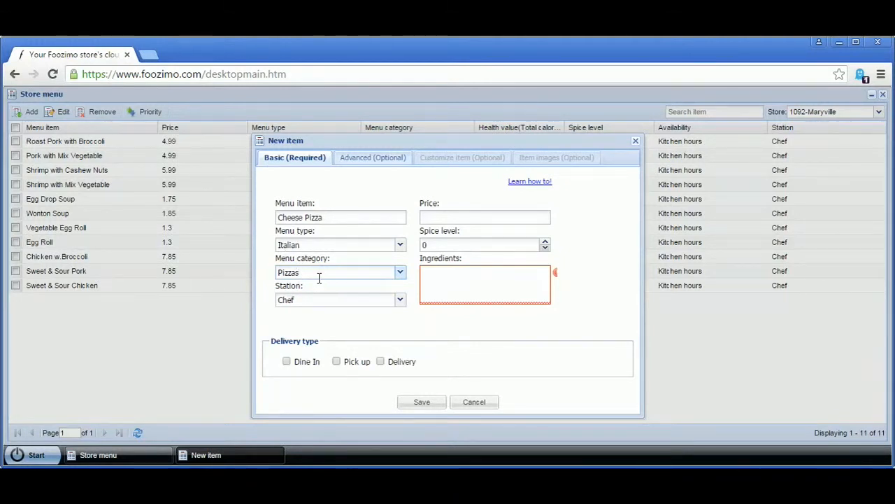
Choose Chef as the station for the new item
{"action": "left_click", "coordinate": [400, 300]}
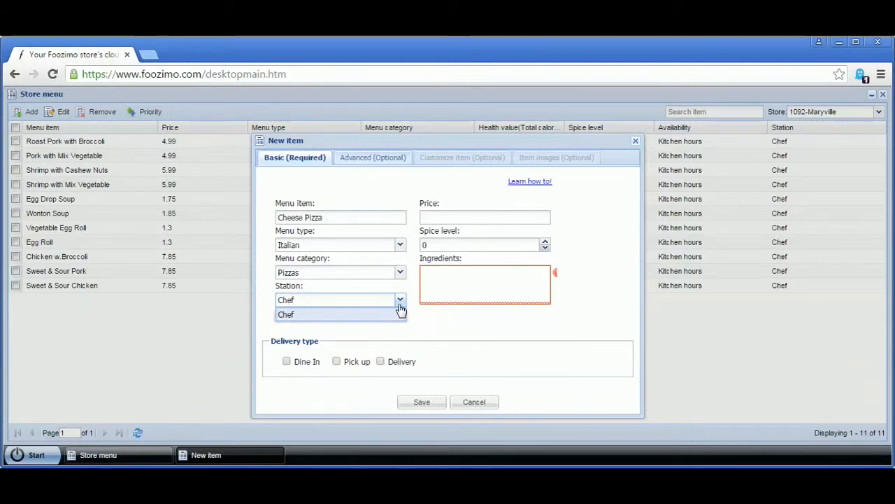
{"action": "left_click", "coordinate": [402, 301]}
{"action": "left_click", "coordinate": [402, 300]}
{"action": "left_click", "coordinate": [356, 316]}
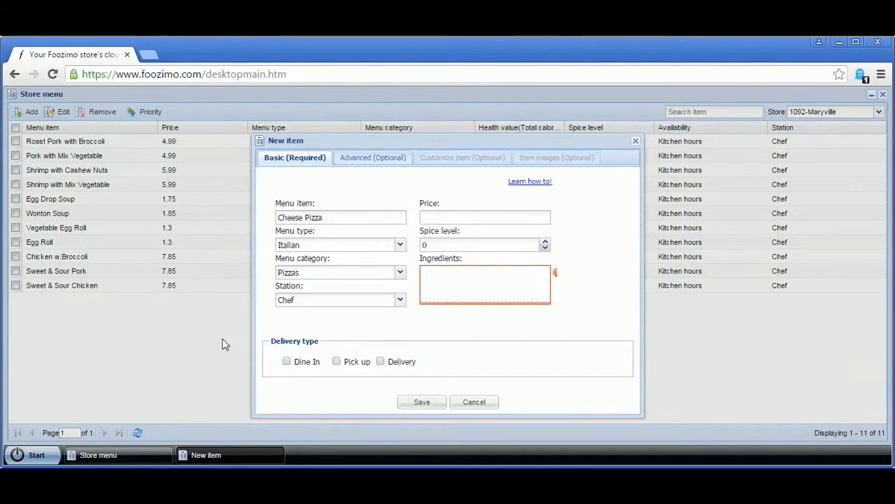
{"action": "left_click", "coordinate": [400, 301]}
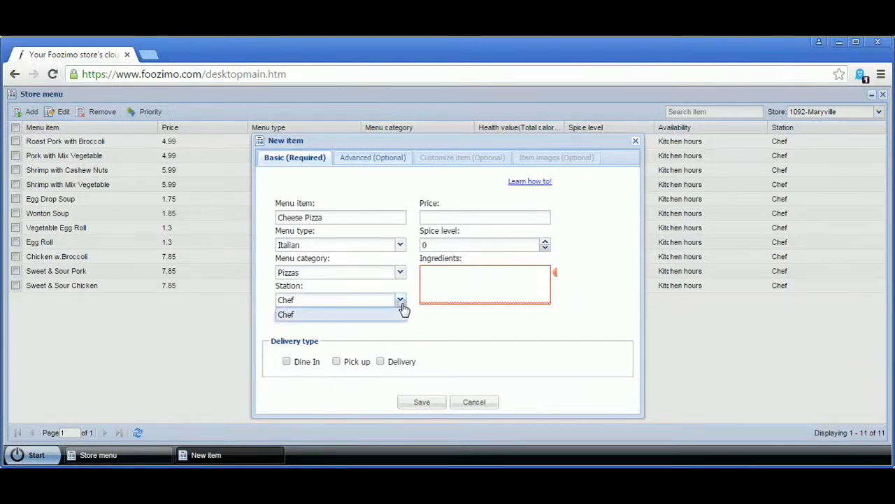
{"action": "left_click", "coordinate": [442, 319]}
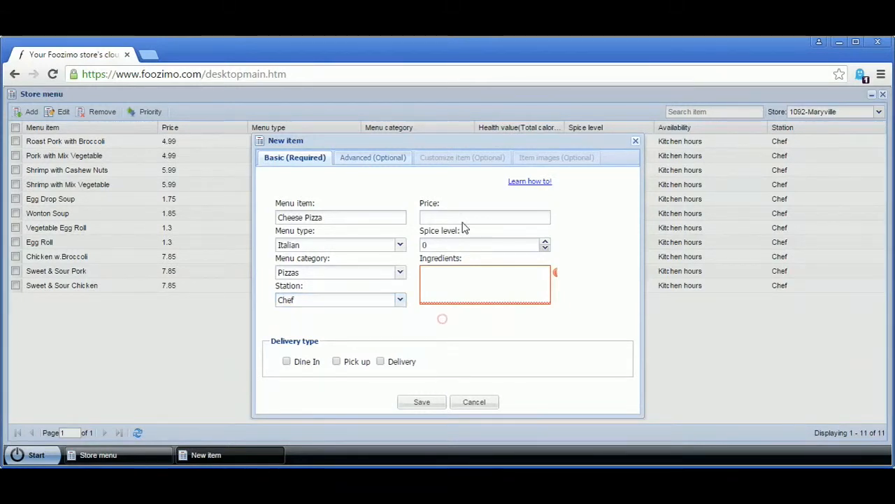
Enter a price of 9.99, a spice level of 2 and Cheese as the ingredient
{"action": "left_click", "coordinate": [458, 216]}
{"action": "left_click", "coordinate": [455, 244]}
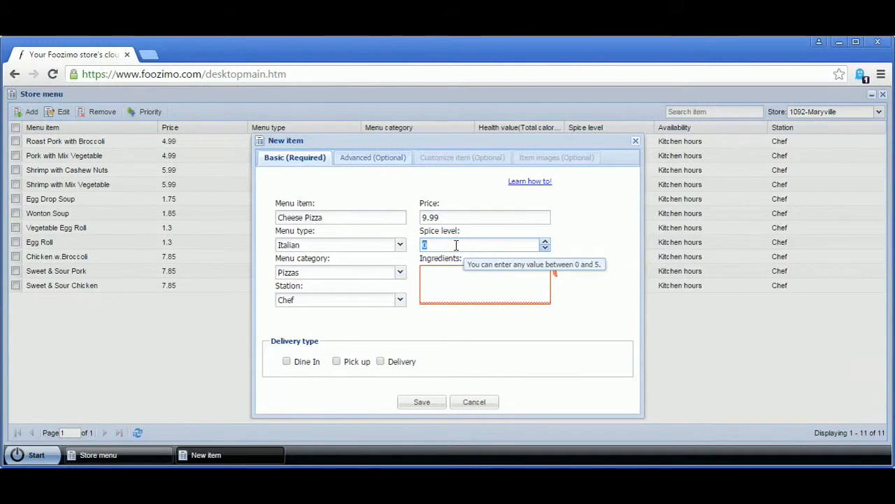
{"action": "type", "text": "2"}
{"action": "left_click", "coordinate": [492, 300]}
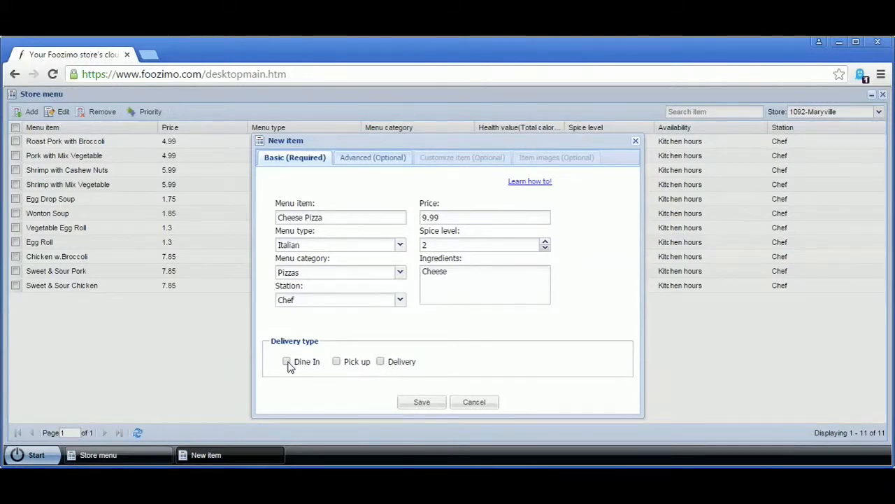
Enable the Dine In, Pick up and Delivery types for the new item
{"action": "left_click", "coordinate": [336, 361]}
{"action": "left_click", "coordinate": [380, 362]}
{"action": "left_click", "coordinate": [377, 163]}
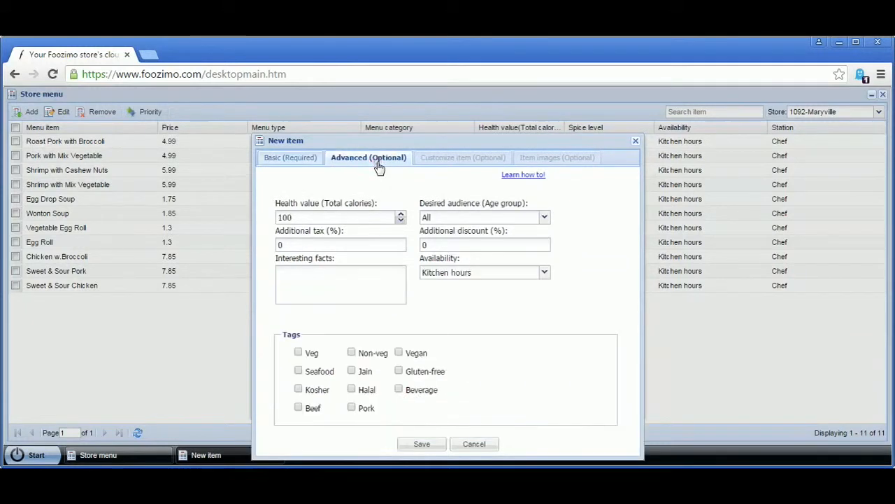
{"action": "left_click", "coordinate": [307, 157]}
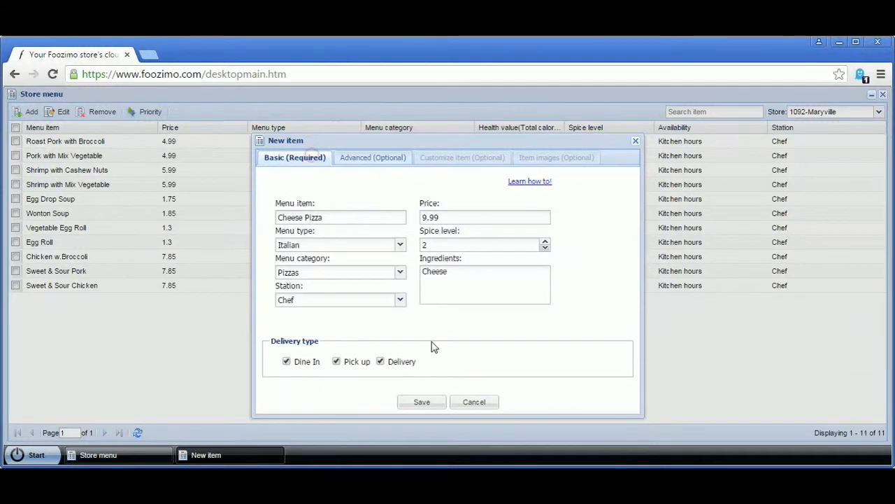
In the item's advanced settings, select All as the desired audience age group
{"action": "left_click", "coordinate": [384, 158]}
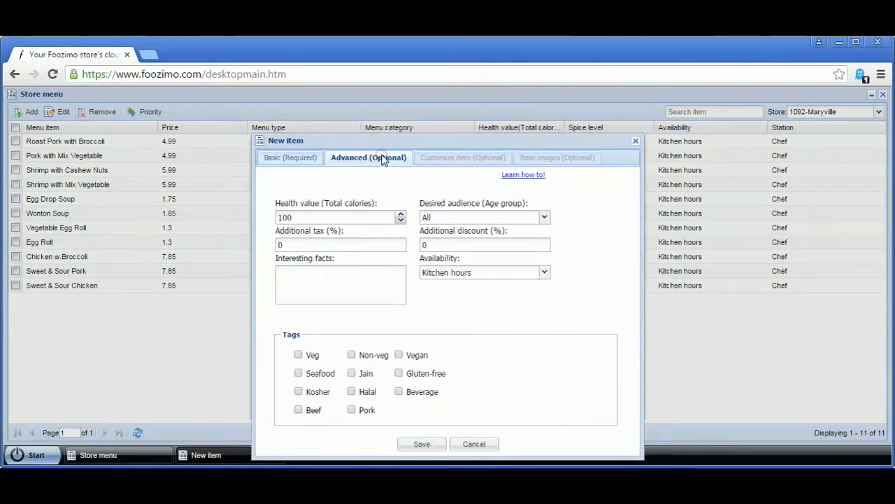
{"action": "left_click", "coordinate": [544, 218]}
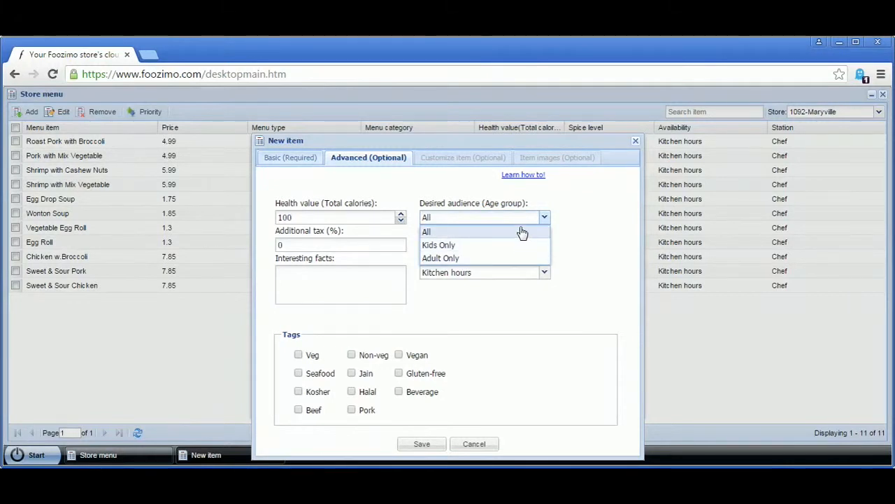
{"action": "left_click", "coordinate": [522, 233]}
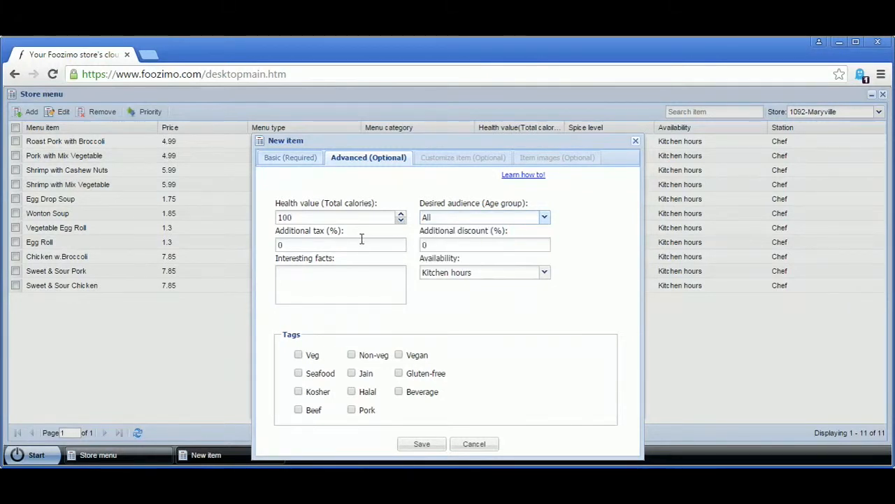
{"action": "left_click", "coordinate": [329, 281]}
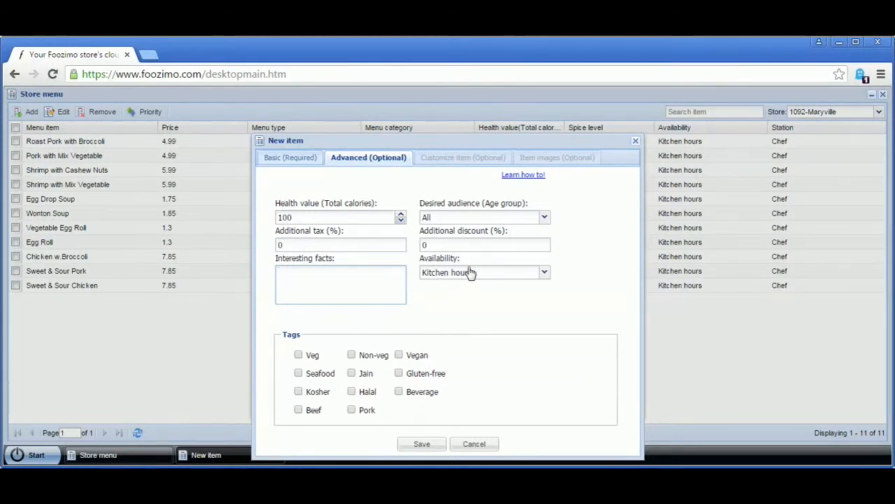
Set the item's availability to Specific time with custom store hours that exclude Monday, Tuesday and Wednesday
{"action": "left_click", "coordinate": [534, 279]}
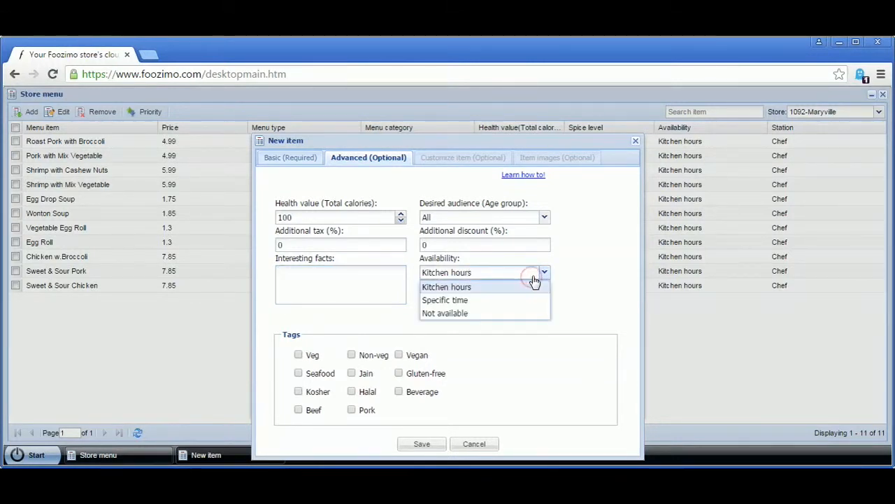
{"action": "left_click", "coordinate": [482, 300]}
{"action": "left_click", "coordinate": [439, 287]}
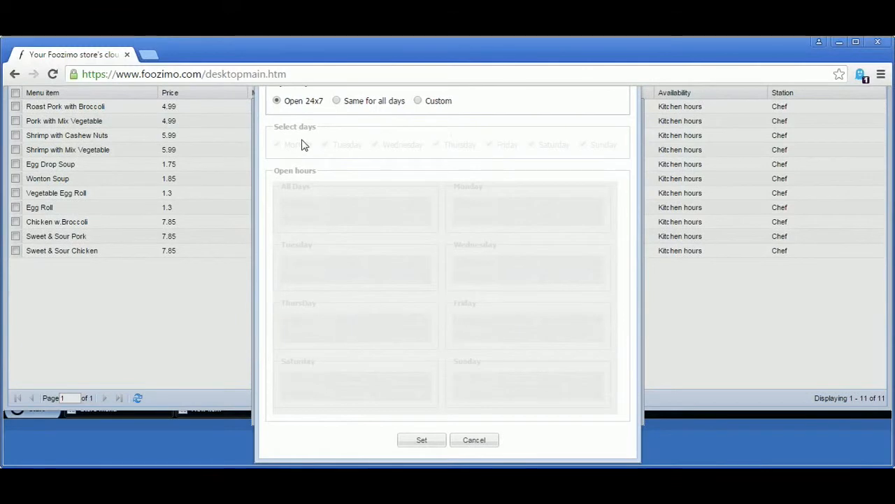
{"action": "left_click", "coordinate": [441, 102]}
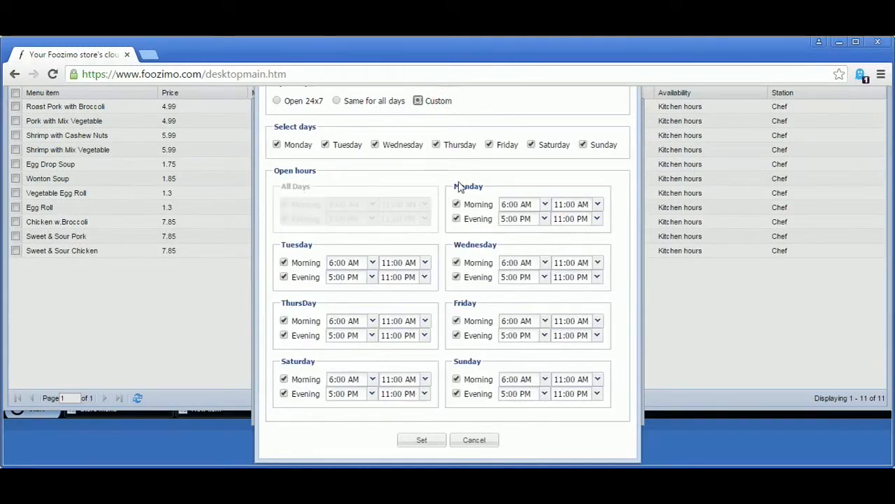
{"action": "left_click", "coordinate": [276, 145]}
{"action": "left_click", "coordinate": [325, 144]}
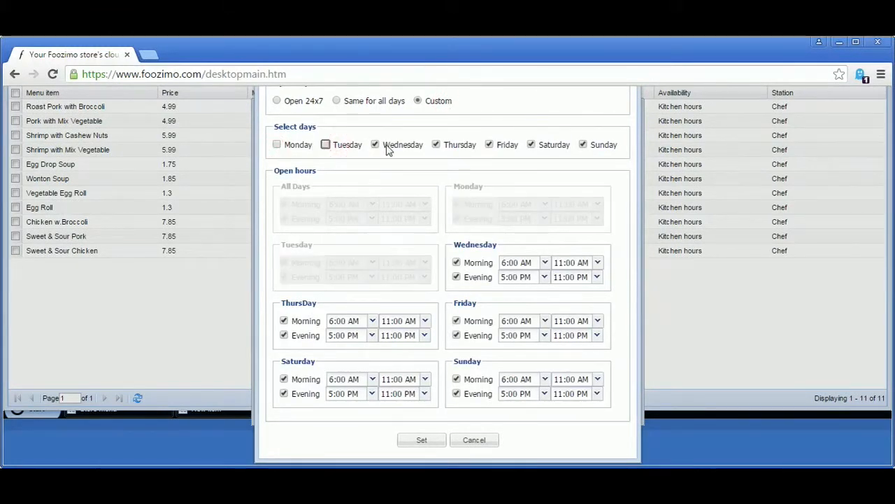
{"action": "left_click", "coordinate": [375, 144]}
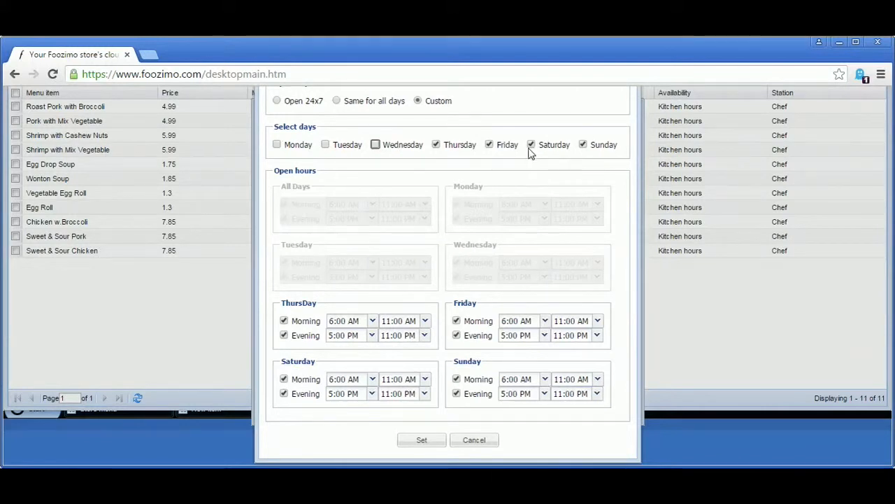
{"action": "left_click", "coordinate": [441, 438]}
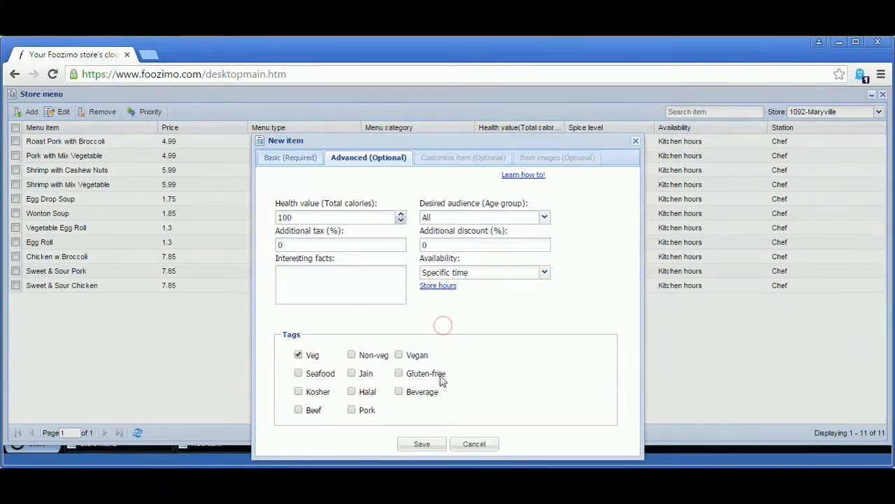
Tag the new item as Veg and save it to the store menu
{"action": "left_click", "coordinate": [430, 445]}
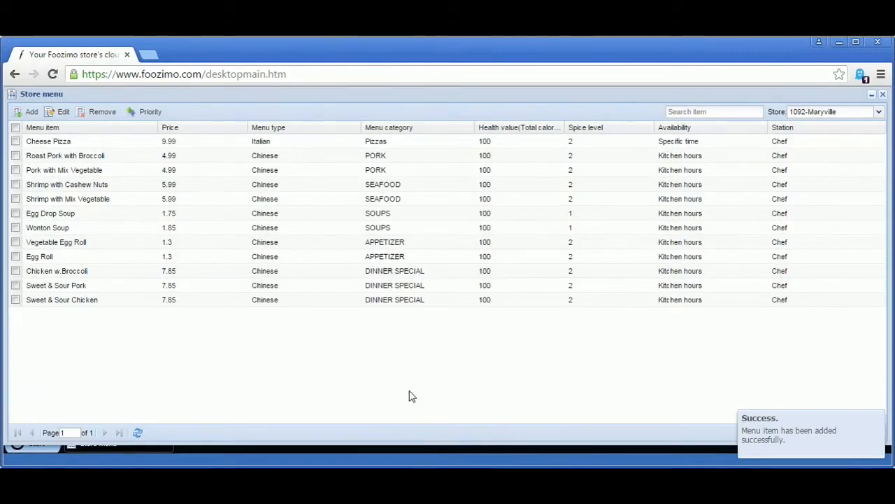
Reopen the Cheese Pizza item for editing and change its price to 11.99
{"action": "left_click", "coordinate": [70, 143]}
{"action": "double_click", "coordinate": [65, 141]}
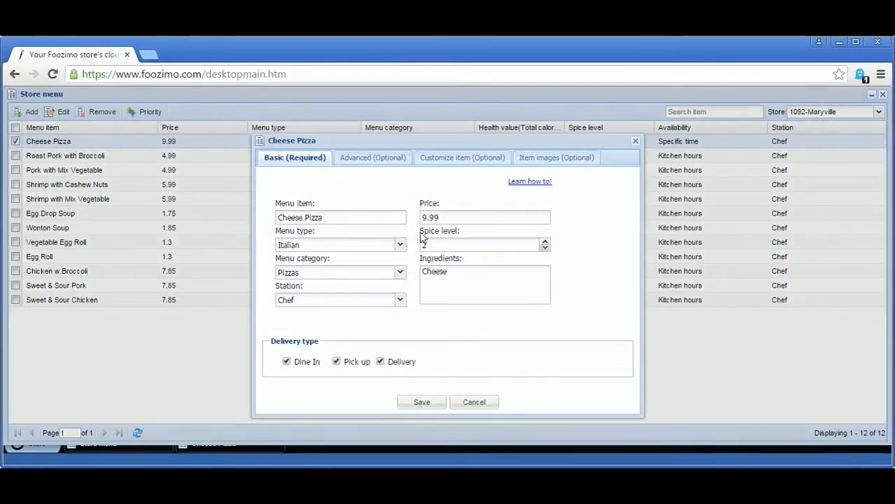
{"action": "double_click", "coordinate": [291, 217]}
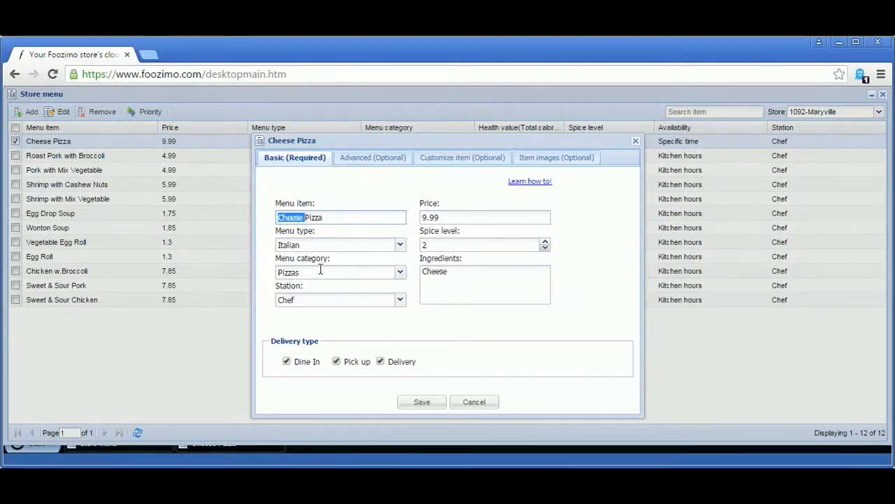
{"action": "left_click", "coordinate": [467, 219]}
{"action": "type", "text": "11.99"}
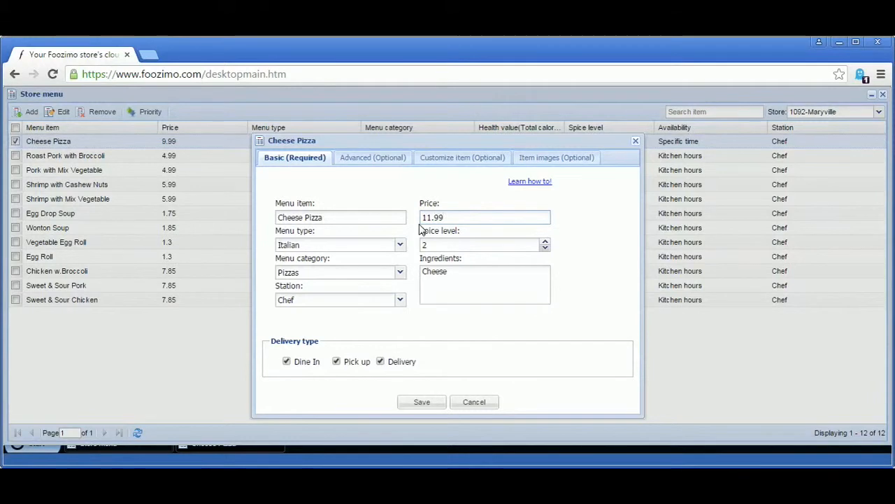
Add a single-choice customize category named Crust to the Cheese Pizza, with two choice rows
{"action": "left_click", "coordinate": [464, 158]}
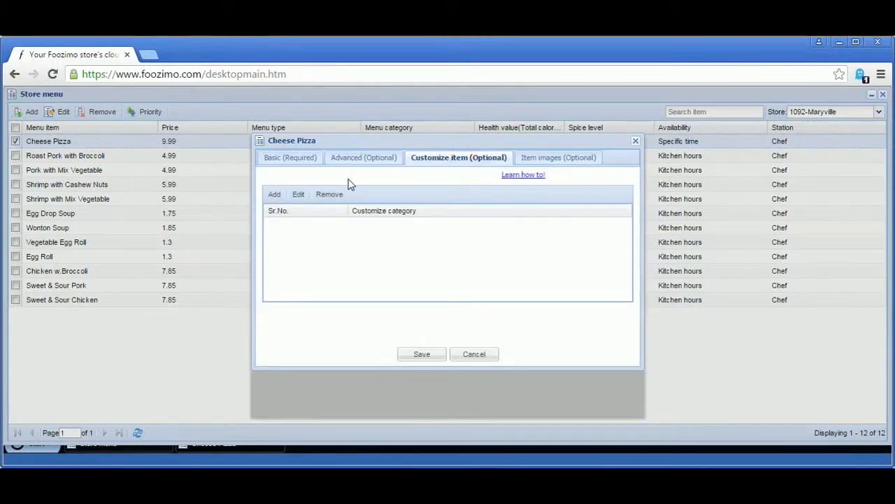
{"action": "left_click", "coordinate": [275, 195]}
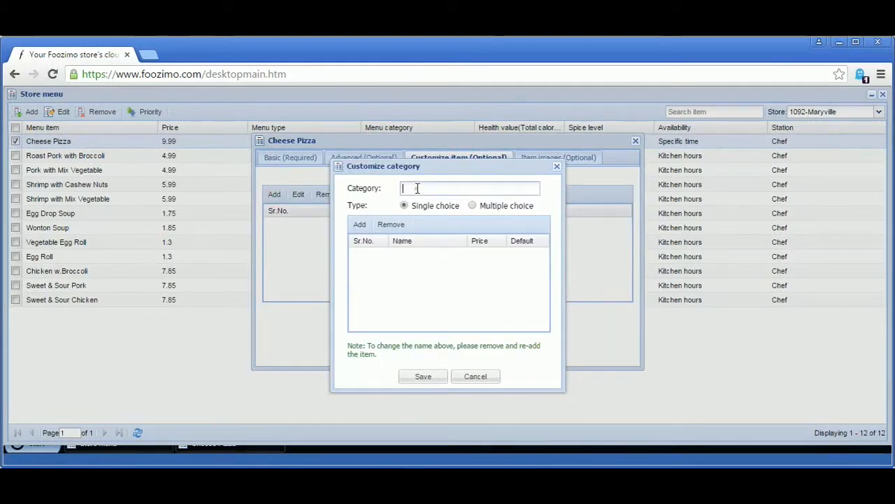
{"action": "type", "text": "Crust"}
{"action": "left_click", "coordinate": [365, 228]}
Name the two crust choices Thin and Pan
{"action": "double_click", "coordinate": [420, 253]}
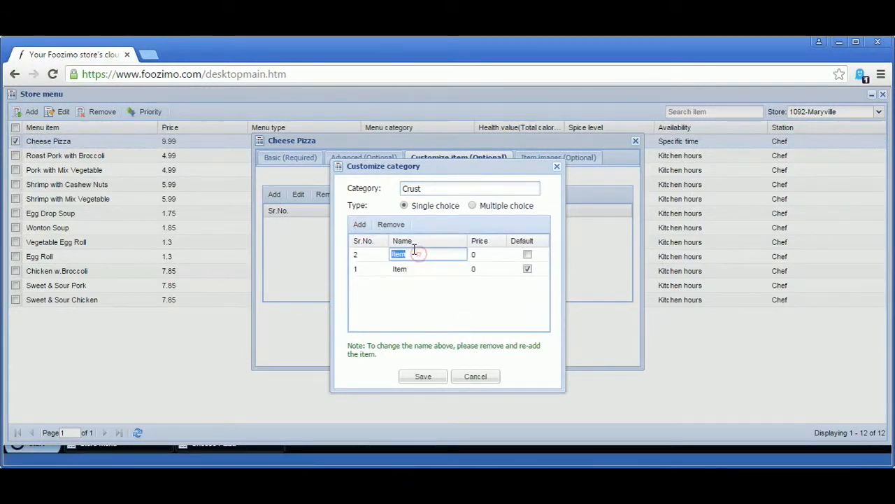
{"action": "type", "text": "Thin"}
{"action": "key", "text": "Tab"}
{"action": "key", "text": "Tab"}
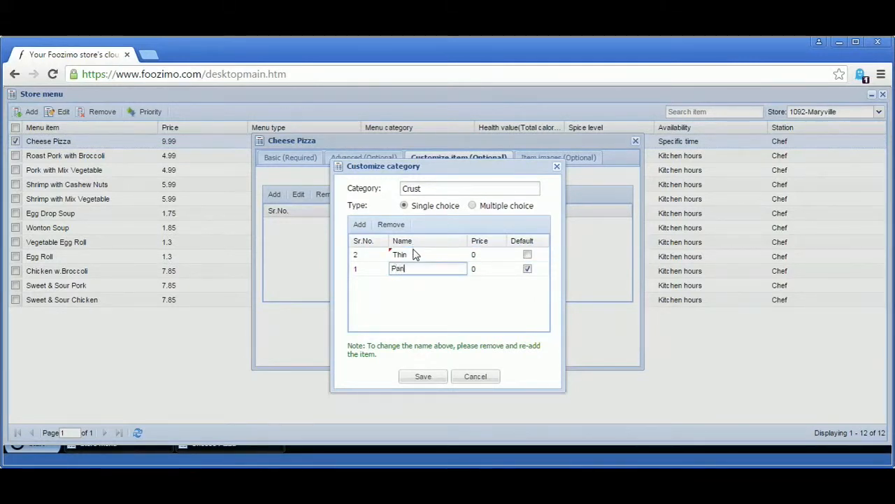
Price the Pan crust at 1, make Thin the default instead of Pan, and save the Crust category
{"action": "left_click", "coordinate": [479, 267]}
{"action": "type", "text": "1"}
{"action": "key", "text": "Tab"}
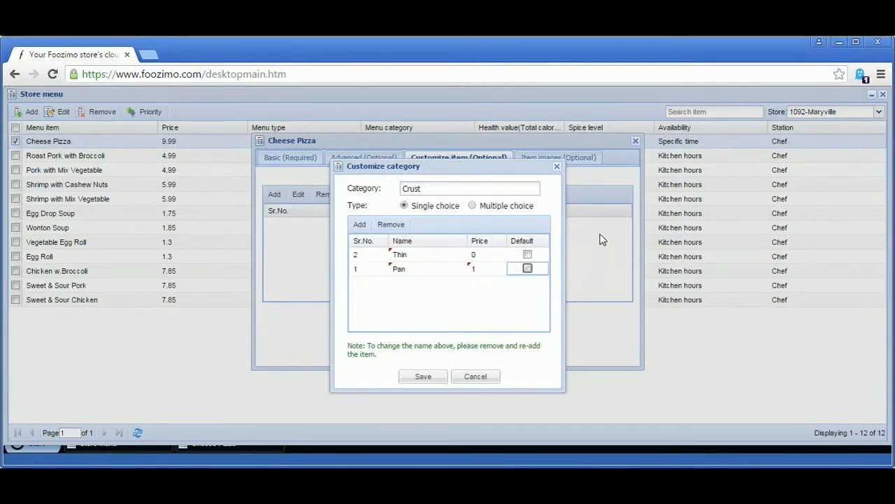
{"action": "left_click", "coordinate": [528, 254]}
{"action": "left_click", "coordinate": [418, 379]}
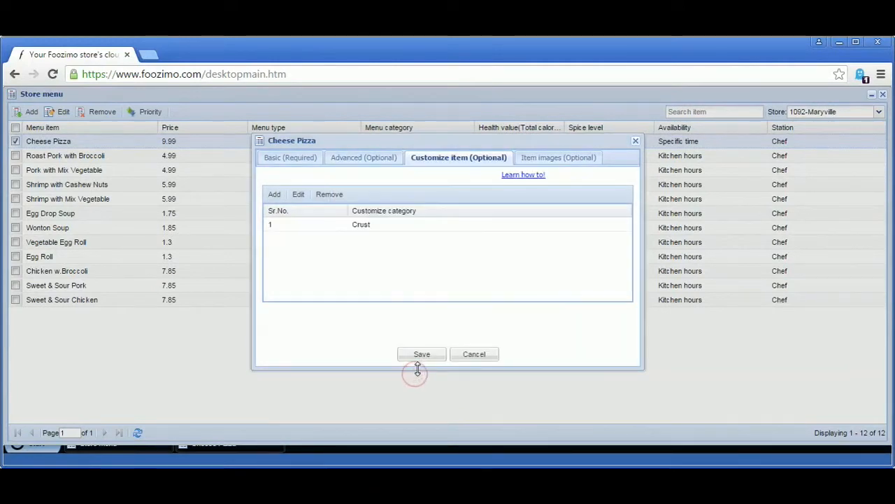
{"action": "left_click", "coordinate": [550, 160]}
{"action": "left_click", "coordinate": [274, 194]}
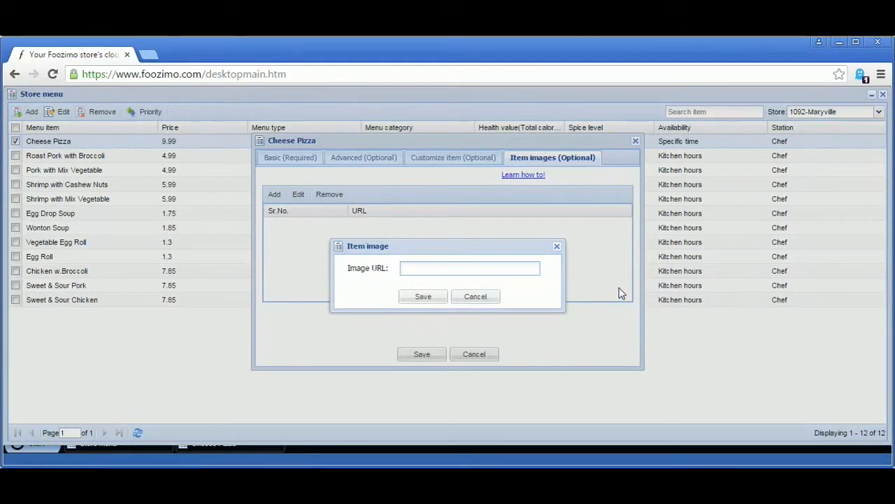
{"action": "left_click", "coordinate": [482, 297]}
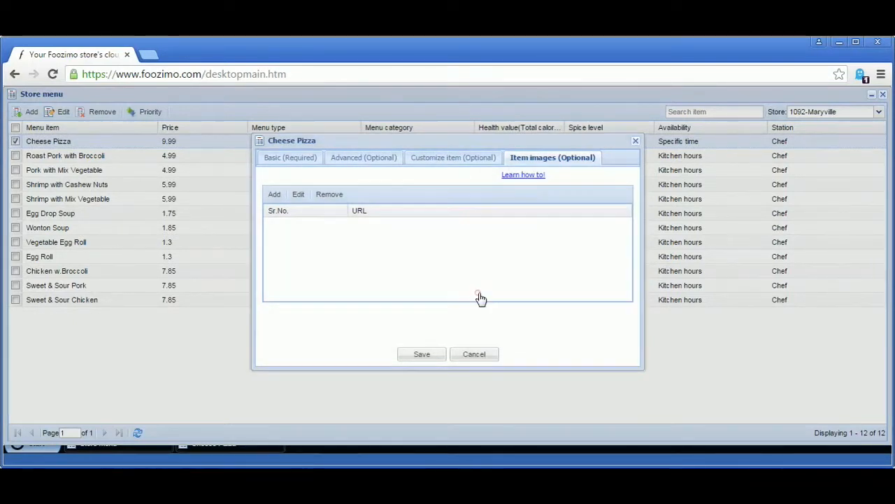
Save the edited Cheese Pizza item to the store menu
{"action": "left_click", "coordinate": [420, 356]}
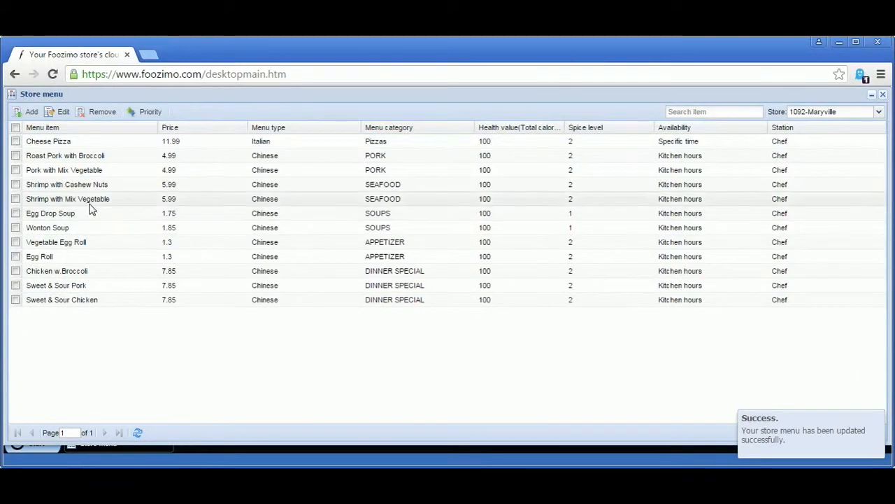
Reopen the Cheese Pizza item to review its price and name fields, and close it without saving
{"action": "left_click", "coordinate": [80, 142]}
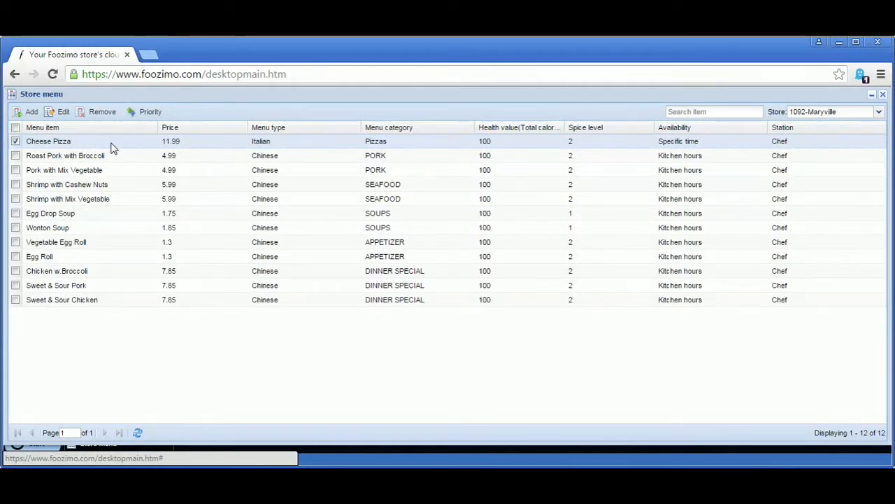
{"action": "double_click", "coordinate": [80, 146]}
{"action": "double_click", "coordinate": [448, 219]}
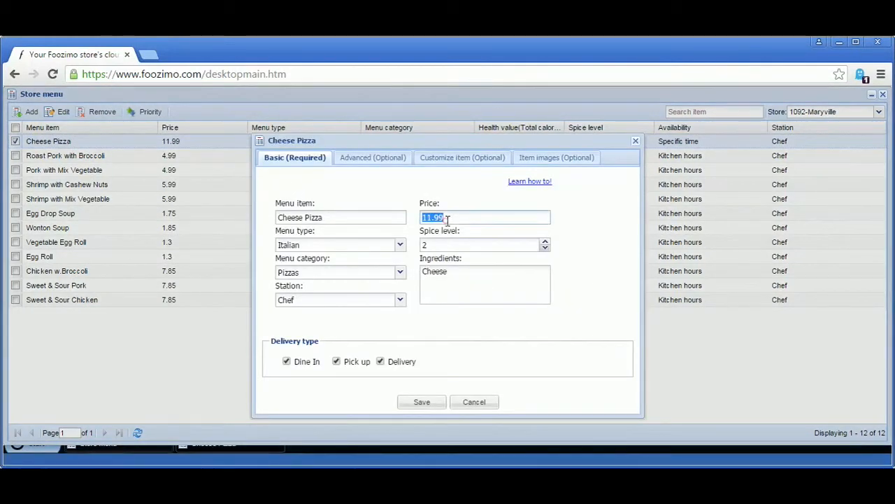
{"action": "left_click", "coordinate": [324, 218]}
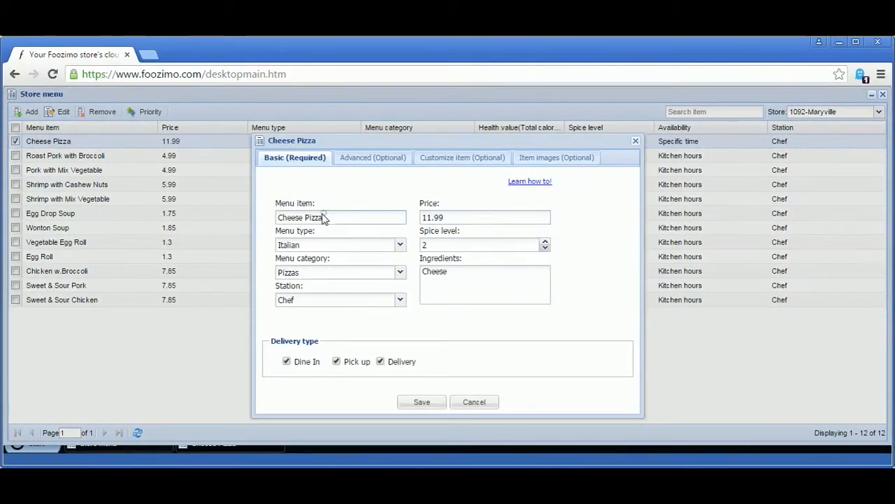
{"action": "triple_click", "coordinate": [333, 217]}
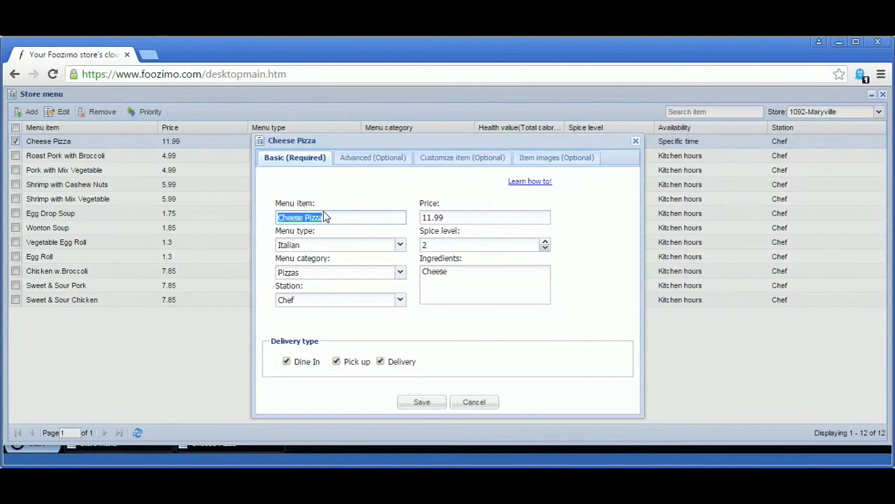
{"action": "left_click", "coordinate": [473, 400]}
Examine the priority order of the menu types in the Priority Editor and close it
{"action": "left_click", "coordinate": [145, 113]}
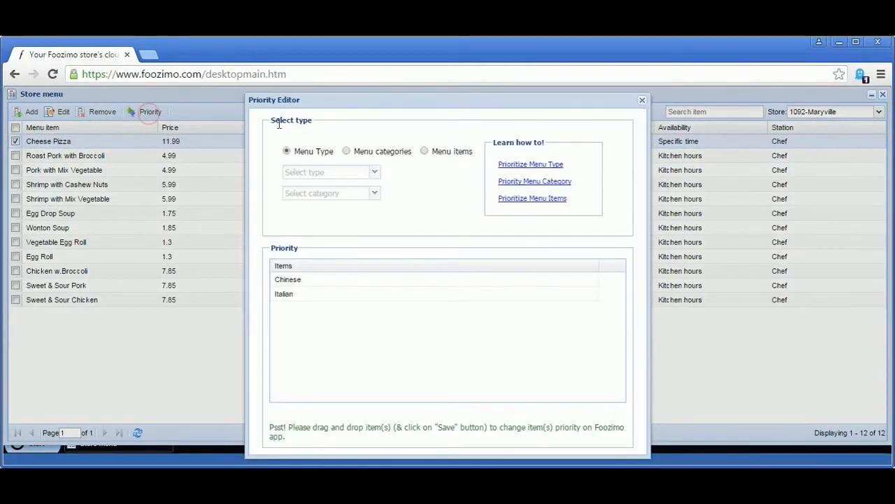
{"action": "left_click", "coordinate": [642, 102]}
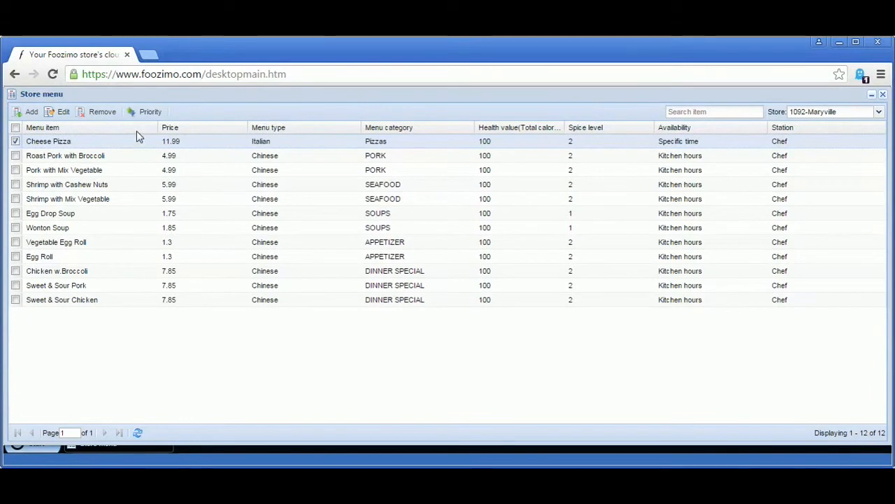
Remove the selected Cheese Pizza item from the Maryville store menu
{"action": "left_click", "coordinate": [95, 112]}
{"action": "left_click", "coordinate": [419, 294]}
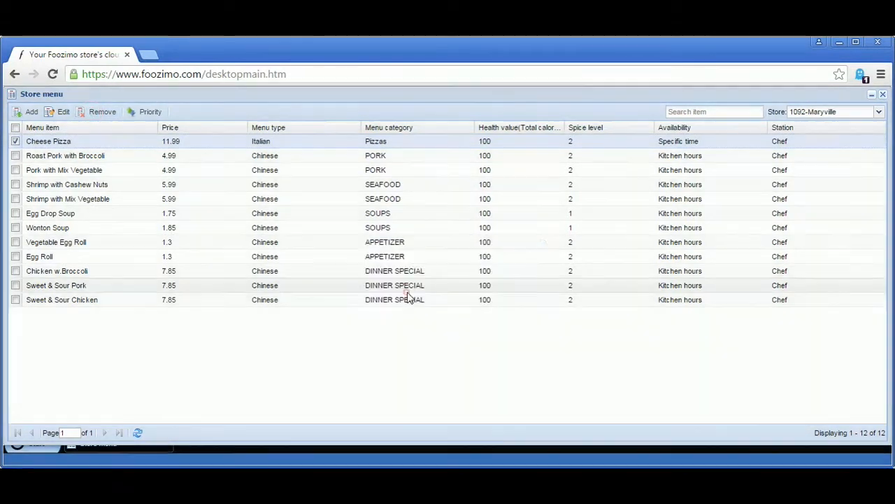